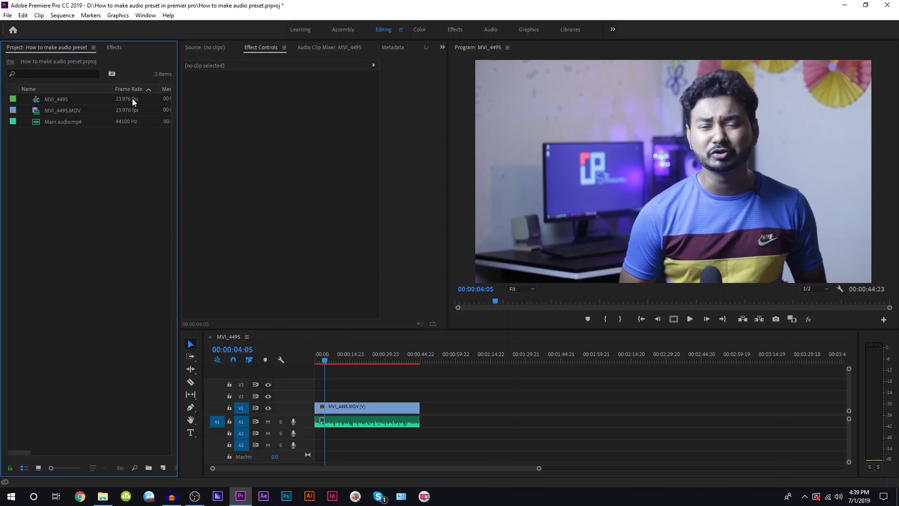
# Step: Switch the left panel from the Project clip list to the Effects library
pyautogui.click(115, 47)
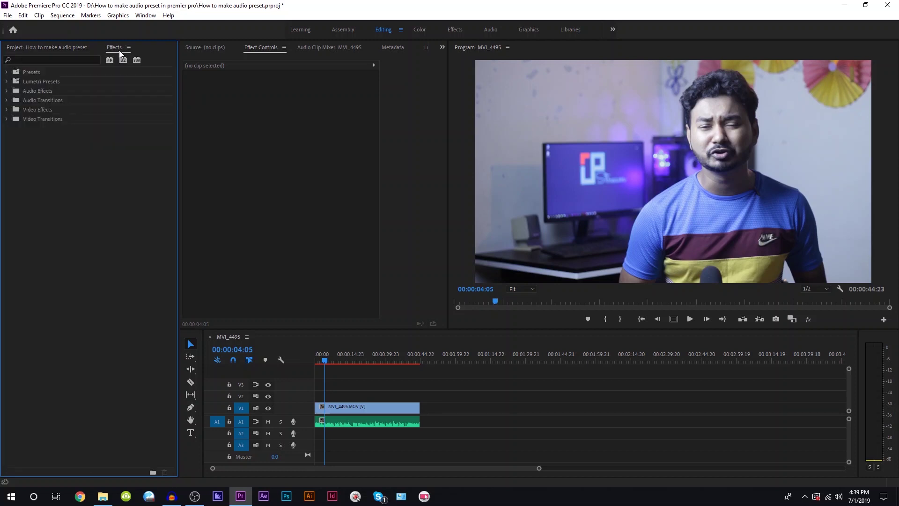
# Step: Expand the Audio Effects folder, briefly opening and closing the Presets folder
pyautogui.click(6, 91)
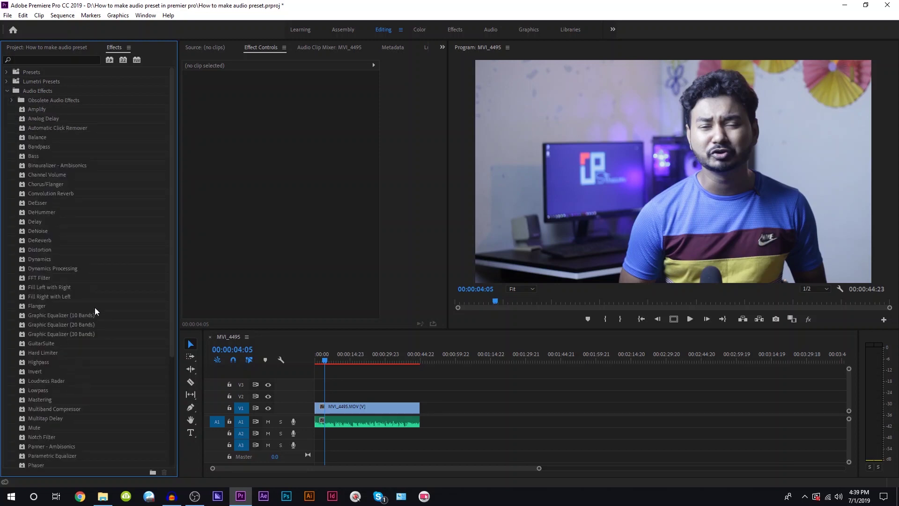
pyautogui.click(7, 72)
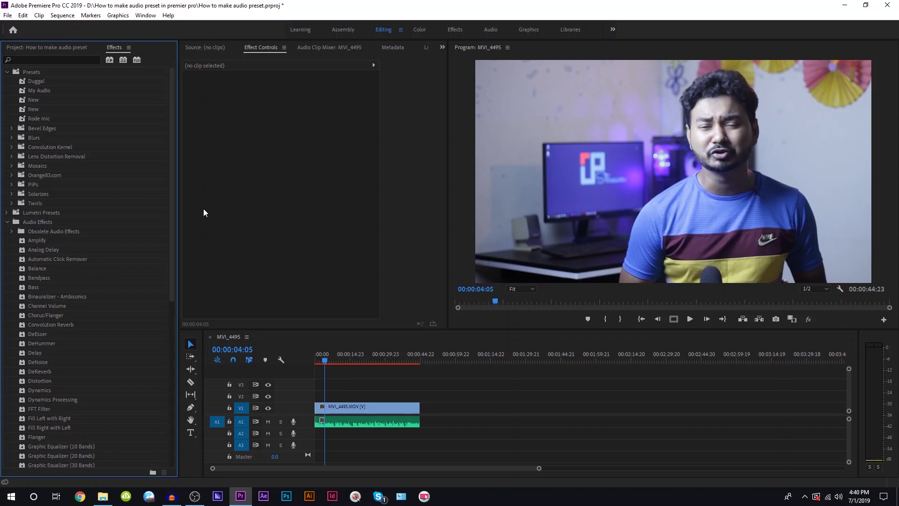
pyautogui.click(11, 74)
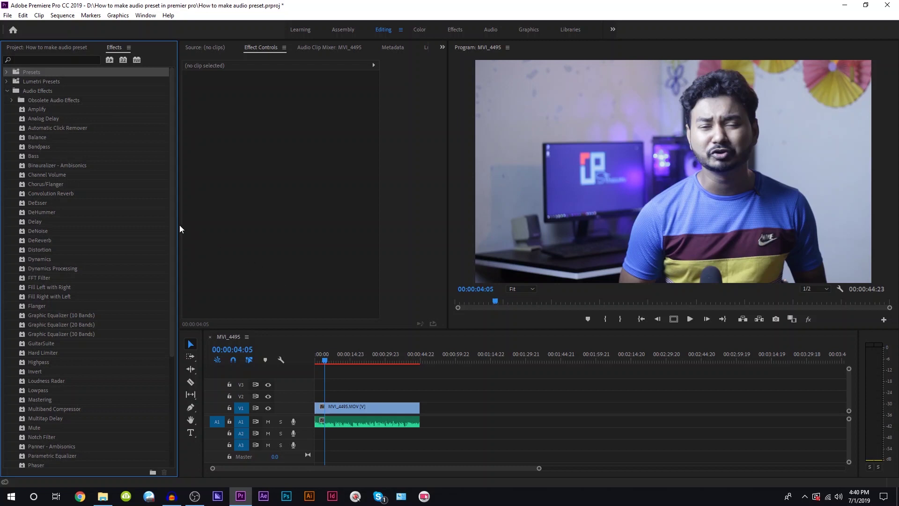
# Step: Play from the sequence start and apply DeNoise to the A1 clip with its amount at about 21%
pyautogui.click(316, 361)
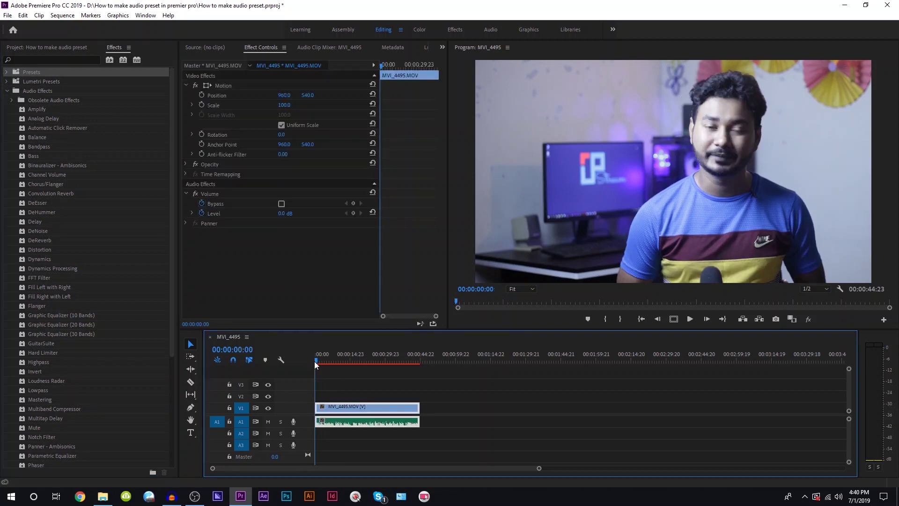
pyautogui.press('space')
pyautogui.press('space')
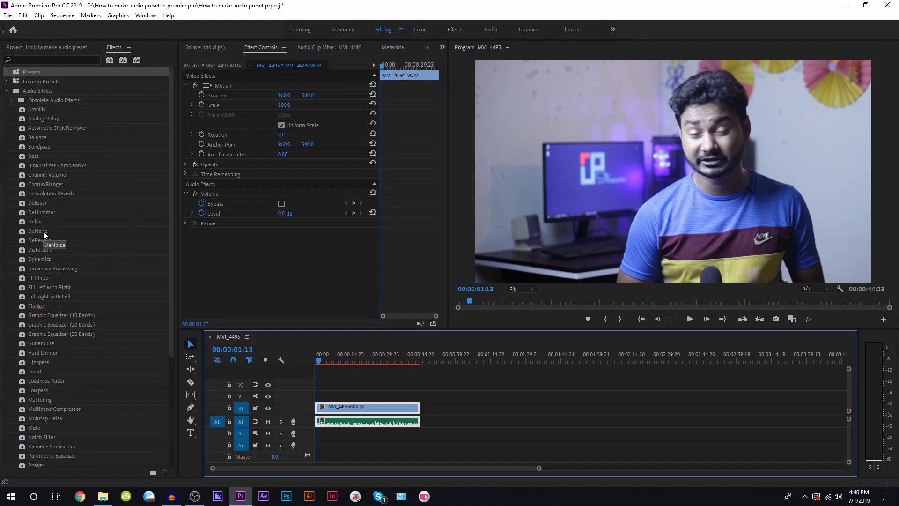
pyautogui.moveTo(43, 232); pyautogui.dragTo(252, 223)
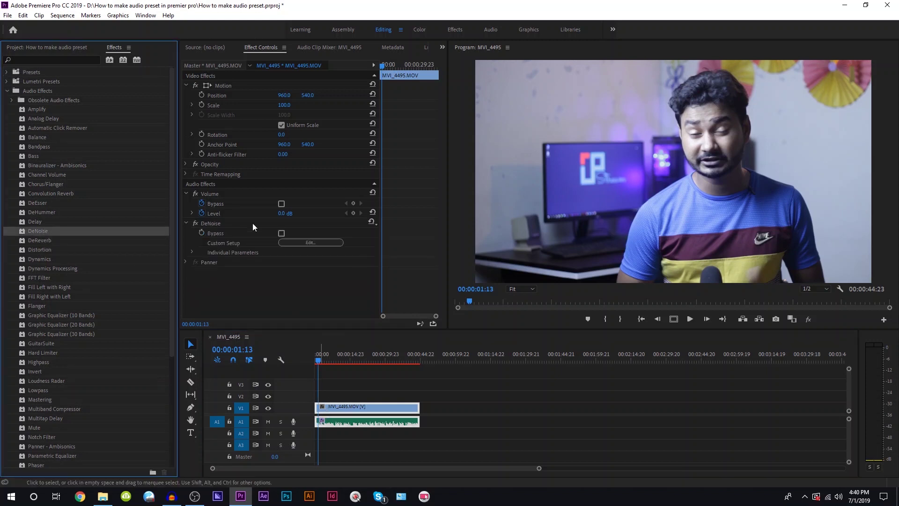
pyautogui.click(305, 241)
pyautogui.moveTo(428, 322); pyautogui.dragTo(420, 322)
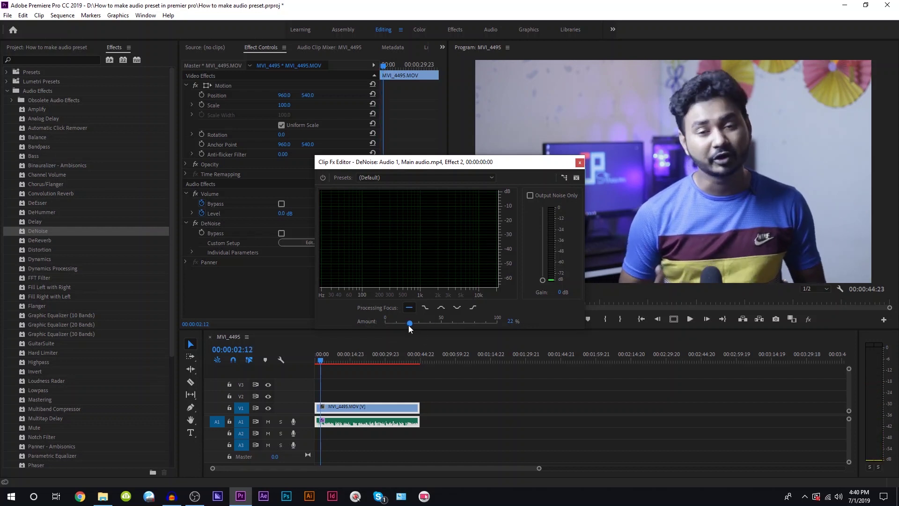
pyautogui.moveTo(409, 323); pyautogui.dragTo(562, 329)
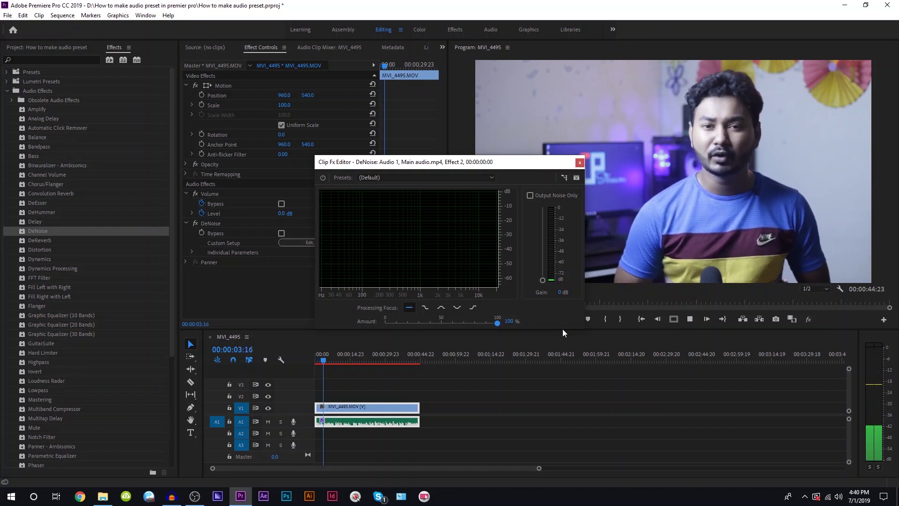
pyautogui.press('space')
pyautogui.moveTo(497, 323); pyautogui.dragTo(424, 323)
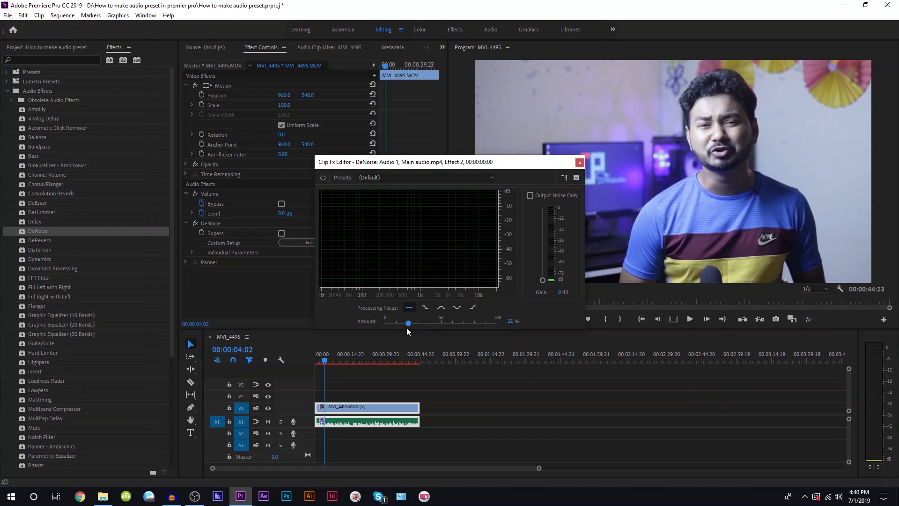
pyautogui.click(579, 161)
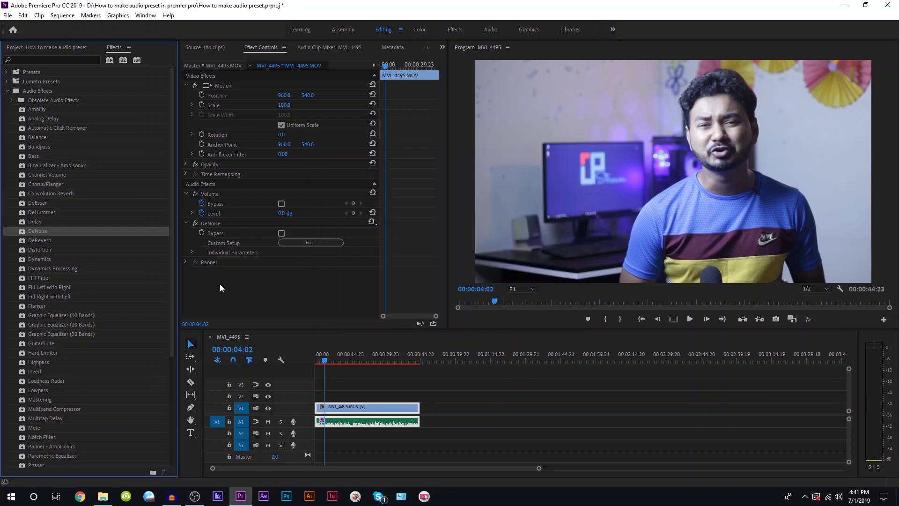
# Step: Add a Graphic Equalizer (10 Bands) to the clip, cutting the <31 Hz and 16 kHz bands
pyautogui.moveTo(75, 315); pyautogui.dragTo(341, 421)
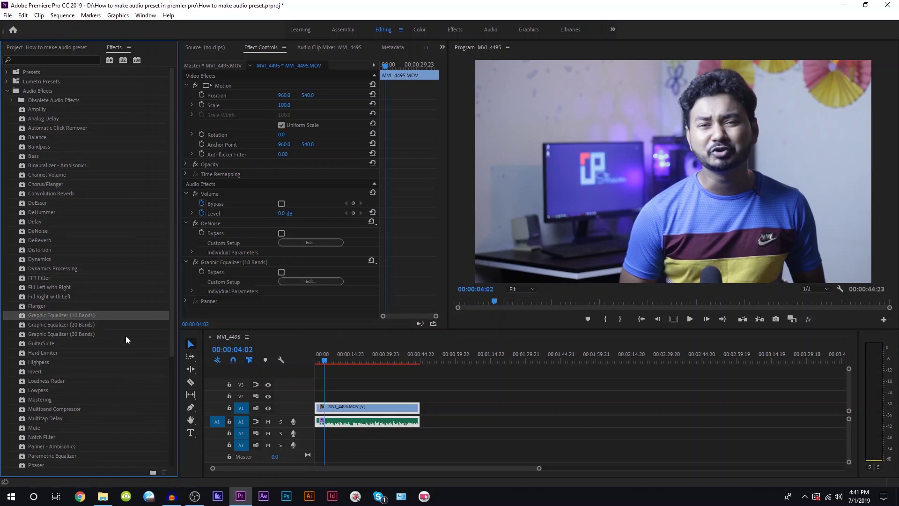
pyautogui.click(305, 282)
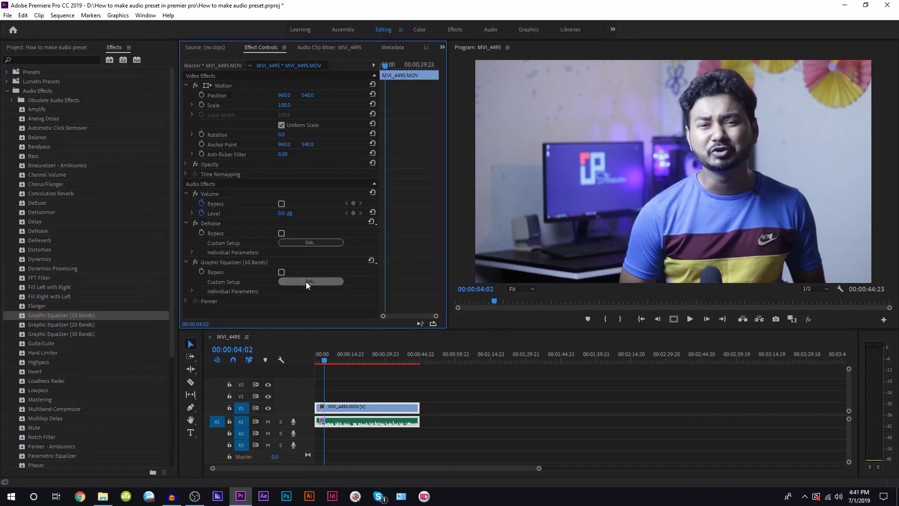
pyautogui.moveTo(361, 235); pyautogui.dragTo(366, 279)
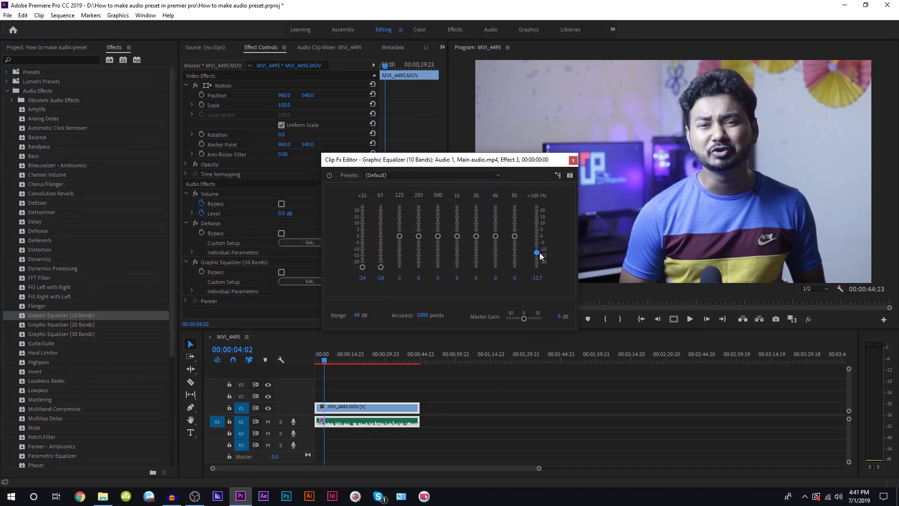
pyautogui.moveTo(539, 253); pyautogui.dragTo(539, 257)
pyautogui.click(572, 162)
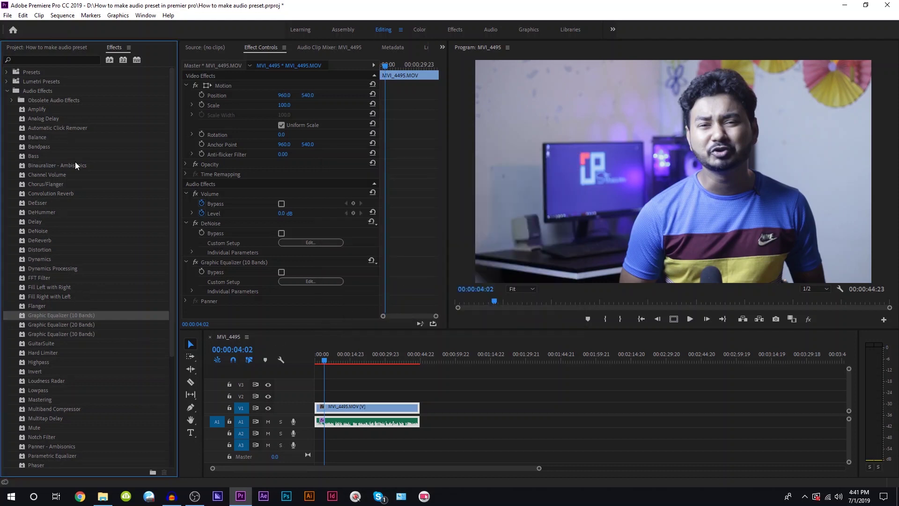
# Step: Add a Multiband Compressor set to the Broadcast preset and play to hear it
pyautogui.scroll(-2, 85, 339)
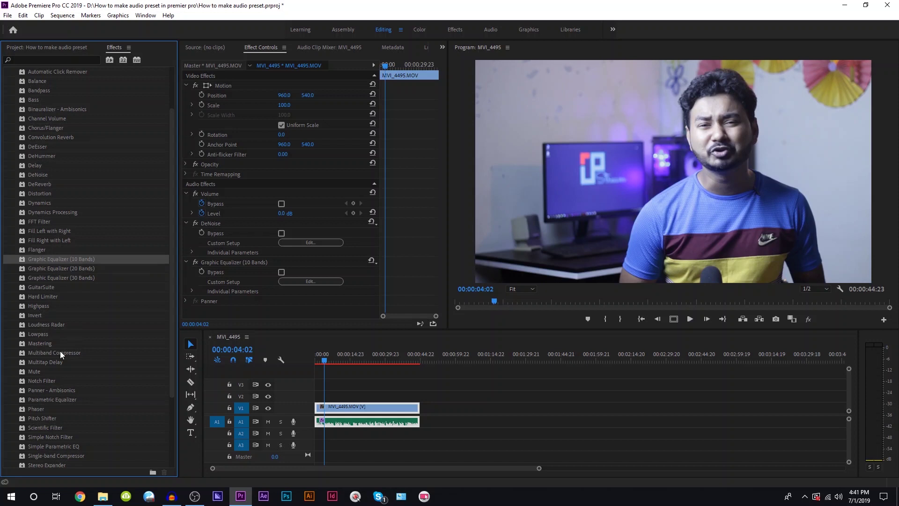
pyautogui.moveTo(59, 352); pyautogui.dragTo(389, 406)
pyautogui.scroll(-2, 398, 254)
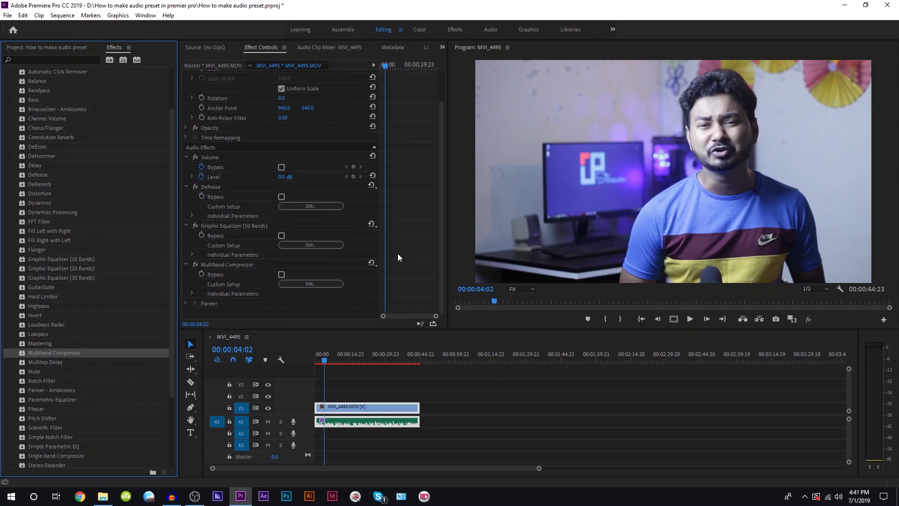
pyautogui.click(330, 283)
pyautogui.click(401, 131)
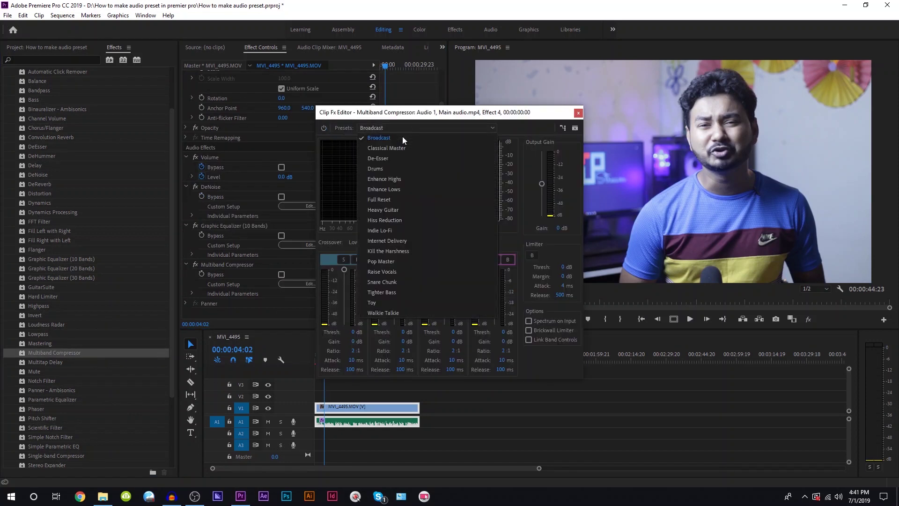
pyautogui.click(395, 146)
pyautogui.press('space')
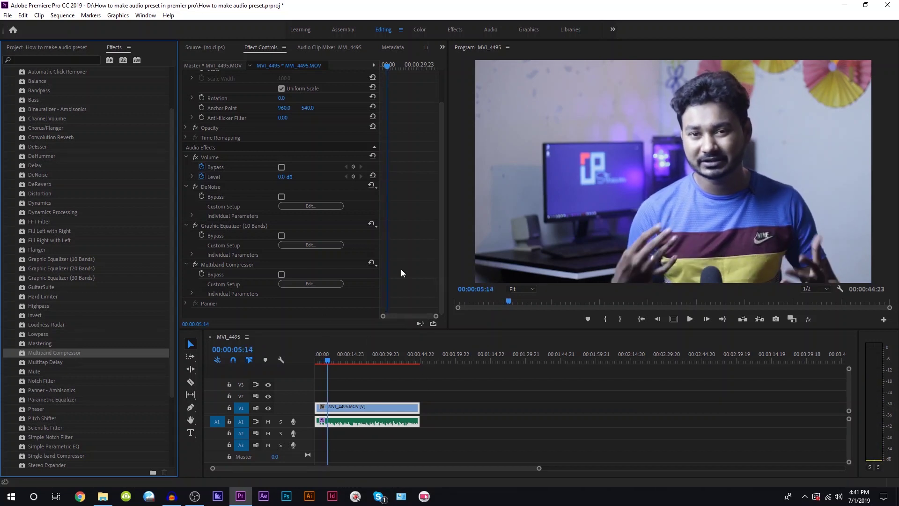
# Step: Add a Parametric Equalizer to the clip and shape band 2 around 202 Hz while playing
pyautogui.scroll(-3, 62, 371)
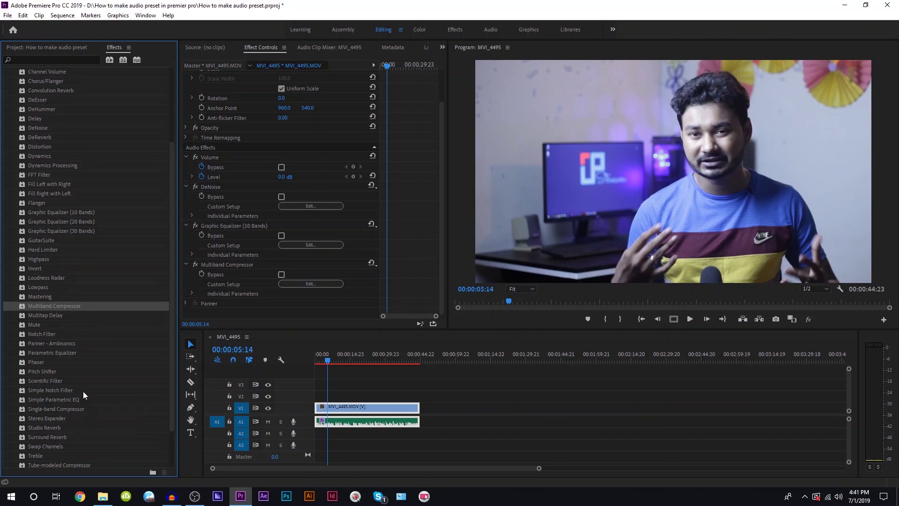
pyautogui.moveTo(63, 351); pyautogui.dragTo(362, 423)
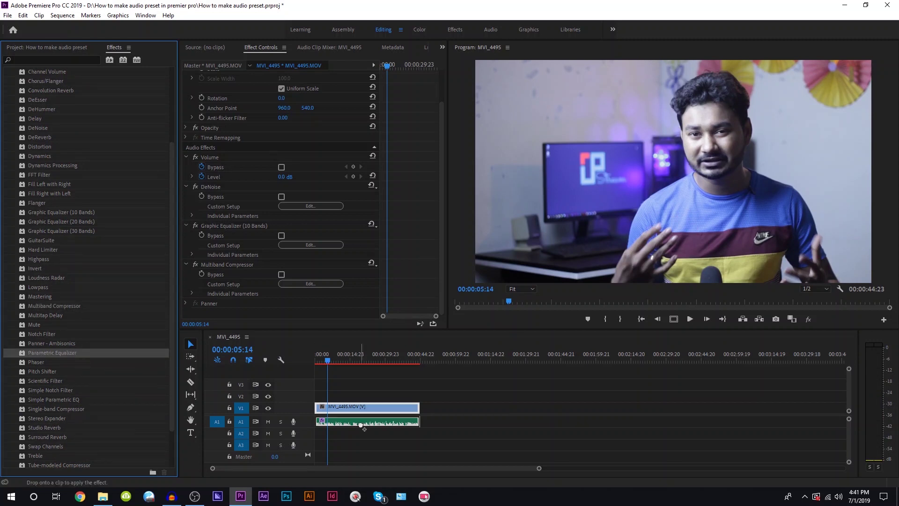
pyautogui.scroll(-2, 409, 268)
pyautogui.click(330, 276)
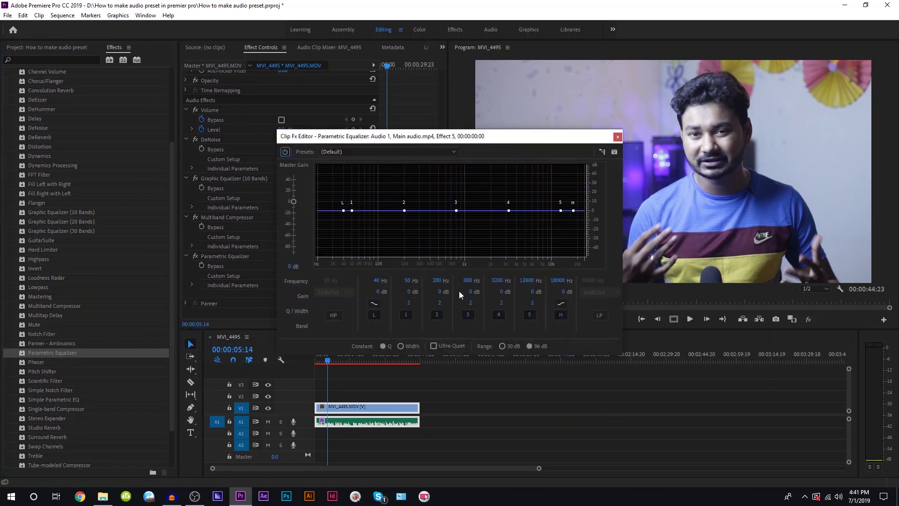
pyautogui.moveTo(439, 292)
pyautogui.mouseDown()
pyautogui.moveTo(453, 304)
pyautogui.moveTo(585, 321)
pyautogui.mouseUp()
pyautogui.moveTo(435, 293)
pyautogui.mouseDown()
pyautogui.moveTo(439, 281)
pyautogui.moveTo(511, 283)
pyautogui.moveTo(443, 290)
pyautogui.mouseUp()
pyautogui.press('space')
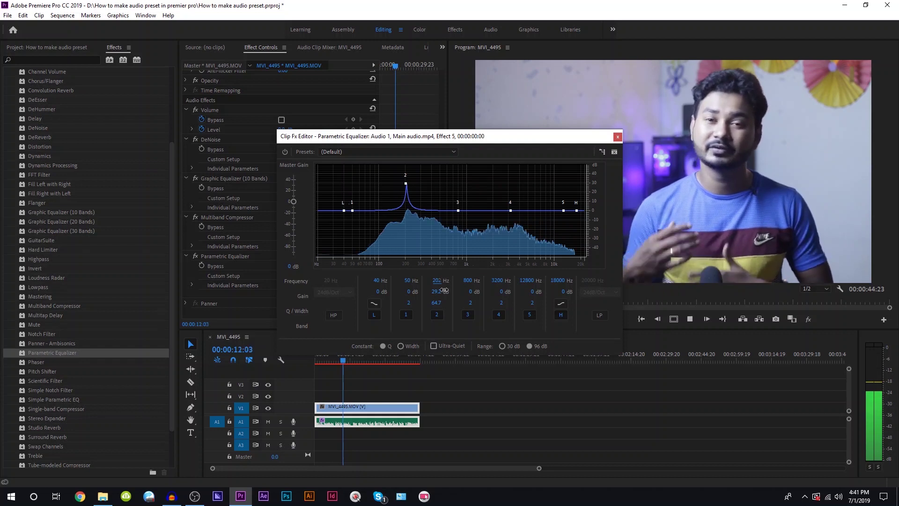
# Step: Narrow band 2, move band 3 down near 459 Hz, then add a Hard Limiter
pyautogui.moveTo(436, 303)
pyautogui.mouseDown()
pyautogui.moveTo(163, 295)
pyautogui.moveTo(467, 285)
pyautogui.mouseUp()
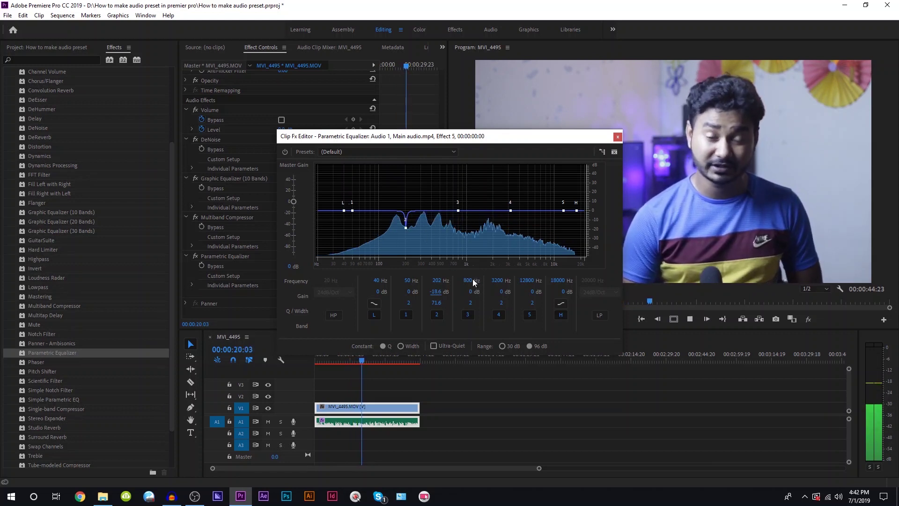
pyautogui.moveTo(471, 291)
pyautogui.mouseDown()
pyautogui.moveTo(477, 308)
pyautogui.moveTo(473, 280)
pyautogui.mouseUp()
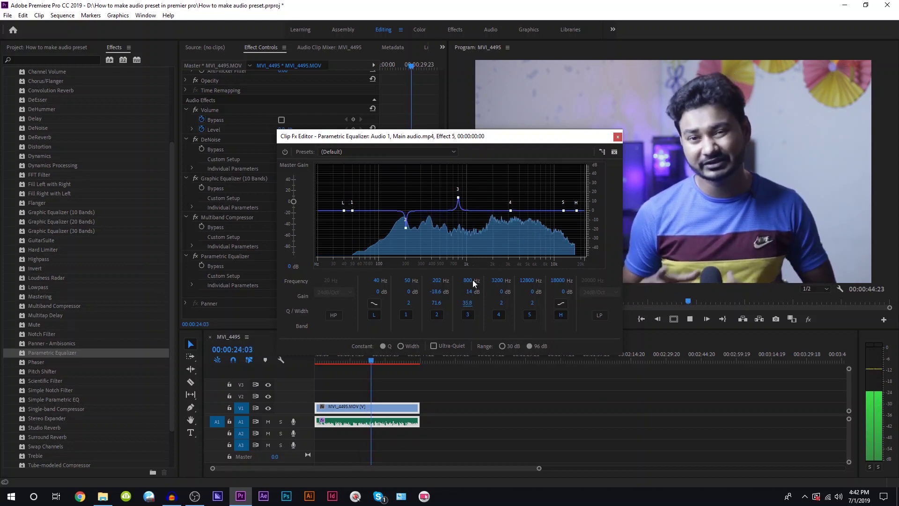
pyautogui.moveTo(473, 279)
pyautogui.mouseDown()
pyautogui.moveTo(455, 280)
pyautogui.moveTo(455, 294)
pyautogui.mouseUp()
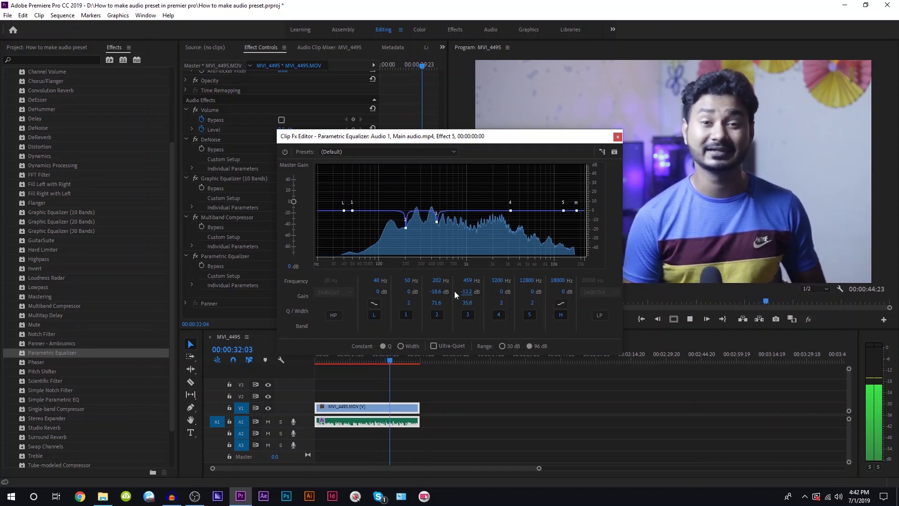
pyautogui.click(617, 138)
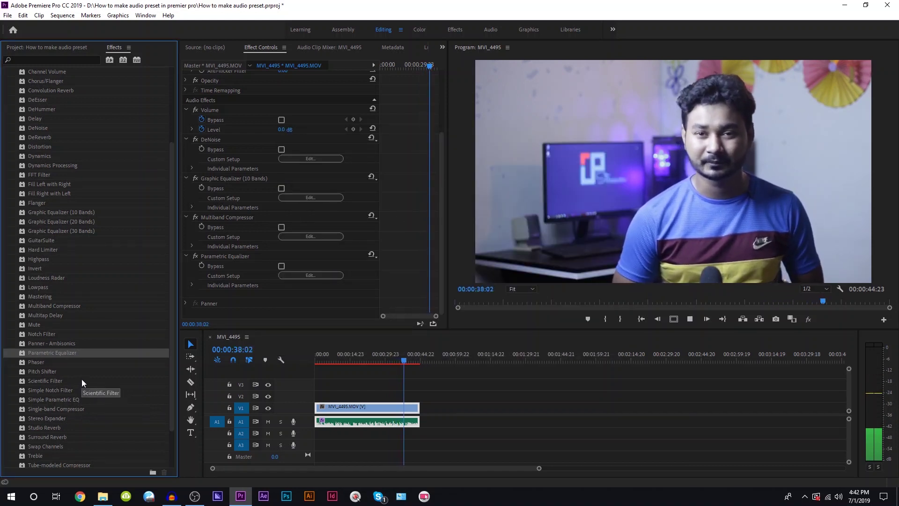
pyautogui.click(53, 250)
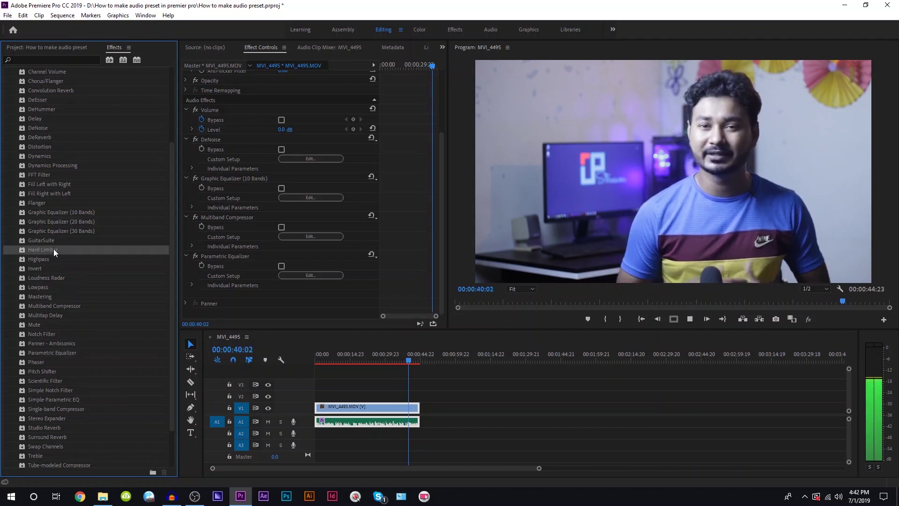
pyautogui.moveTo(53, 249); pyautogui.dragTo(417, 269)
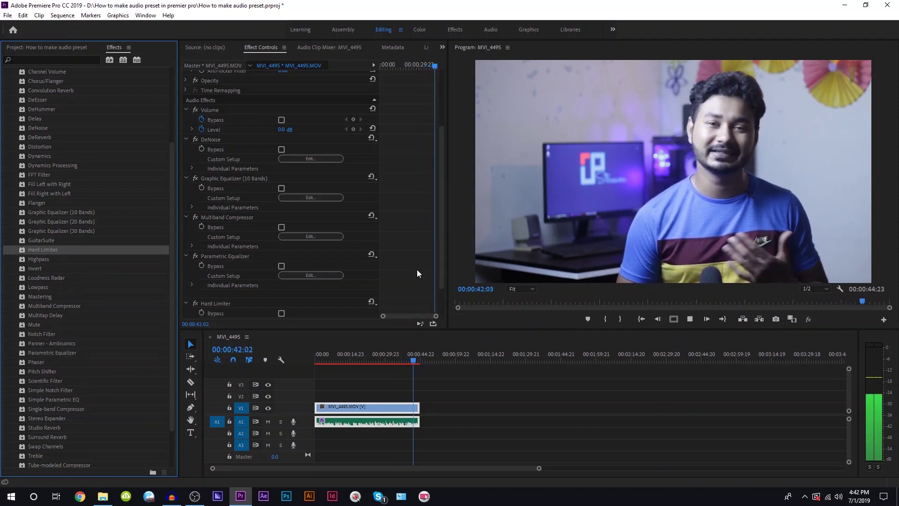
# Step: Apply the Hard Limiter's 'Limit to -6dB' preset and play the clip from its start
pyautogui.scroll(-2, 417, 273)
pyautogui.click(334, 282)
pyautogui.click(455, 199)
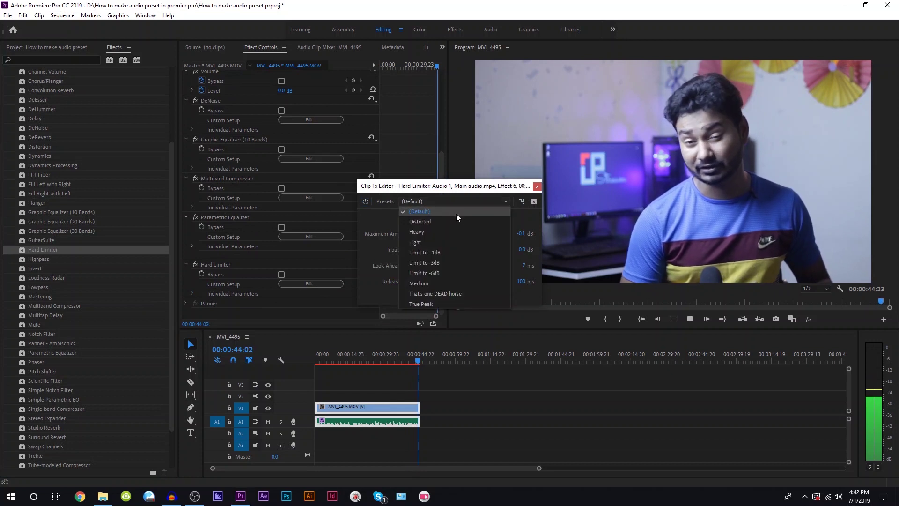
pyautogui.click(445, 273)
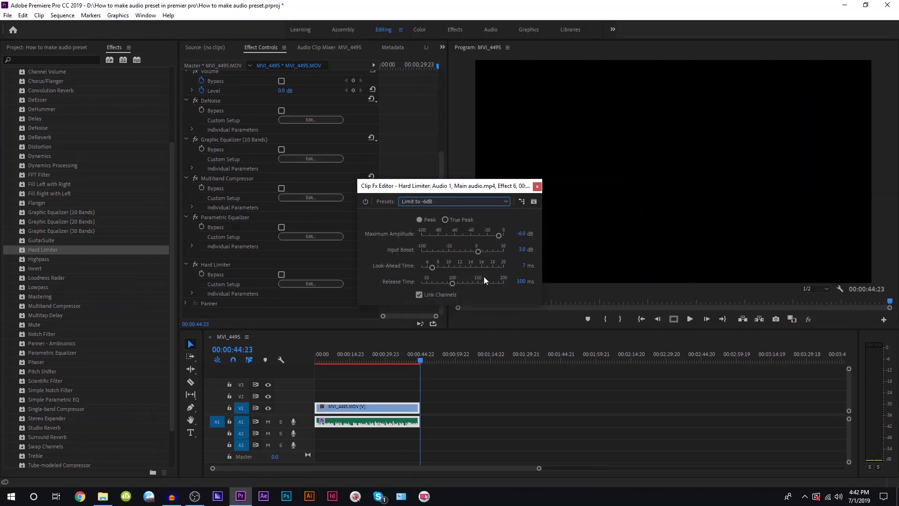
pyautogui.click(537, 185)
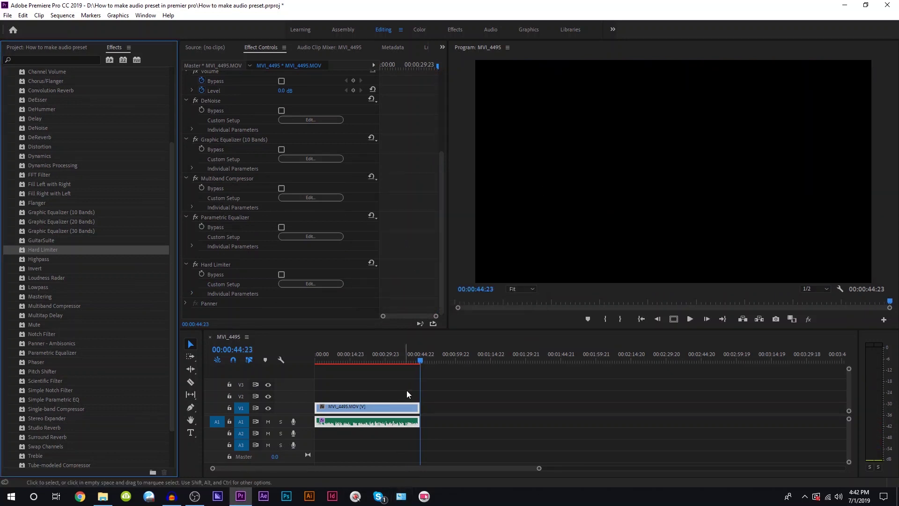
pyautogui.moveTo(366, 361); pyautogui.dragTo(303, 369)
pyautogui.press('space')
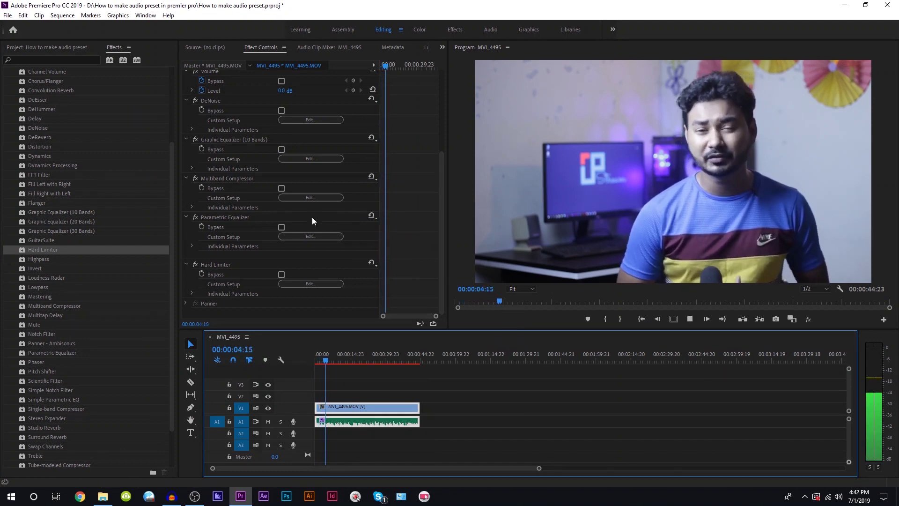
# Step: Set the Graphic Equalizer (10 Bands) Master Gain to 3.4 dB, then stop playback
pyautogui.click(296, 159)
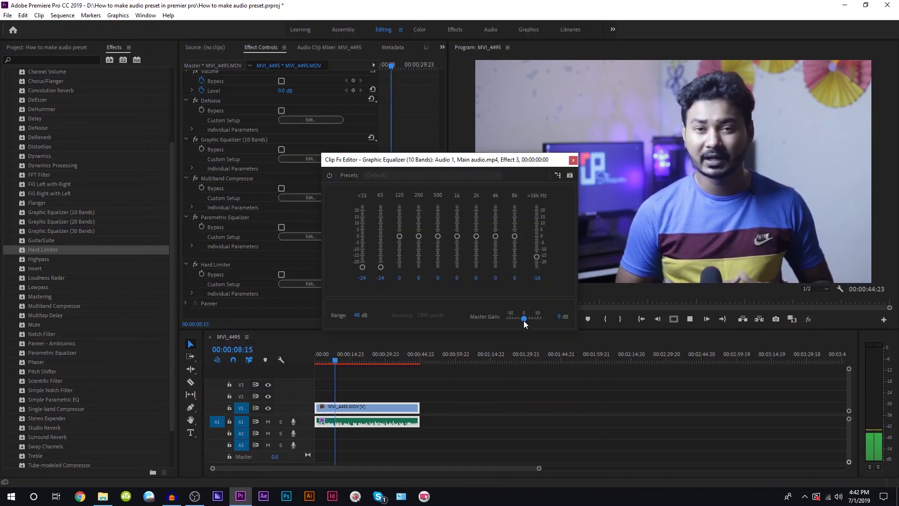
pyautogui.moveTo(523, 318); pyautogui.dragTo(526, 318)
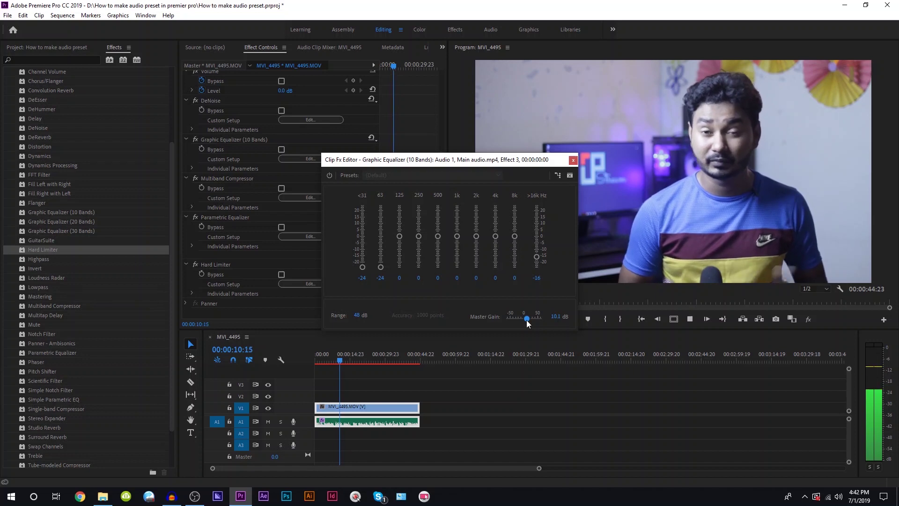
pyautogui.moveTo(525, 319); pyautogui.dragTo(524, 319)
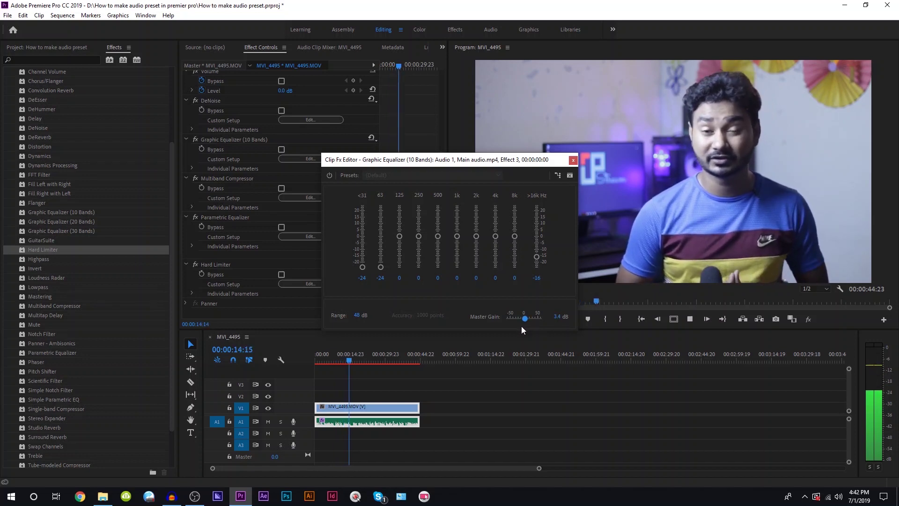
pyautogui.click(572, 161)
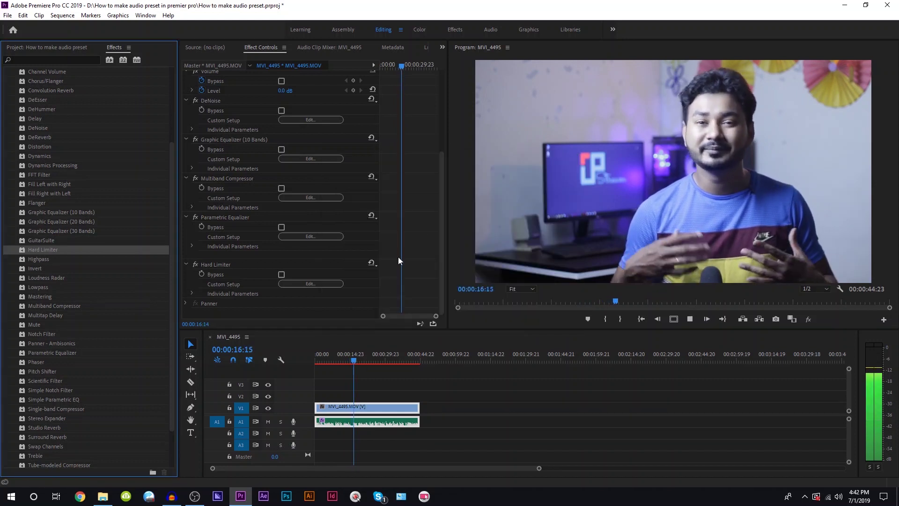
pyautogui.press('space')
# Step: Collapse the Audio Effects folder in the Effects panel
pyautogui.scroll(4, 299, 224)
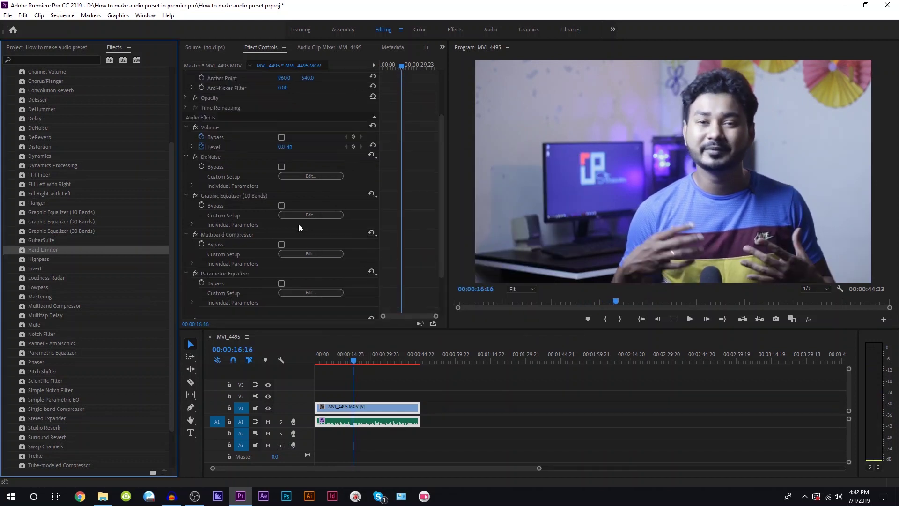
pyautogui.scroll(5, 103, 156)
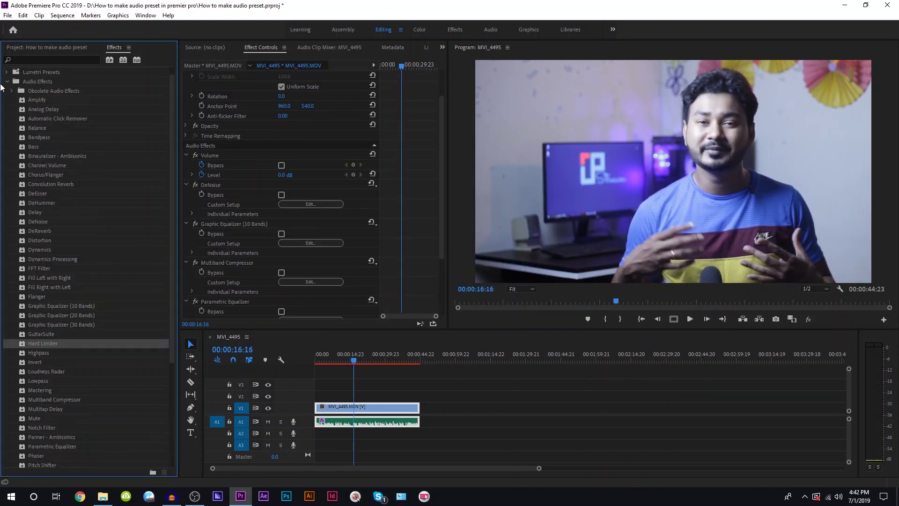
pyautogui.click(8, 82)
pyautogui.scroll(-5, 423, 285)
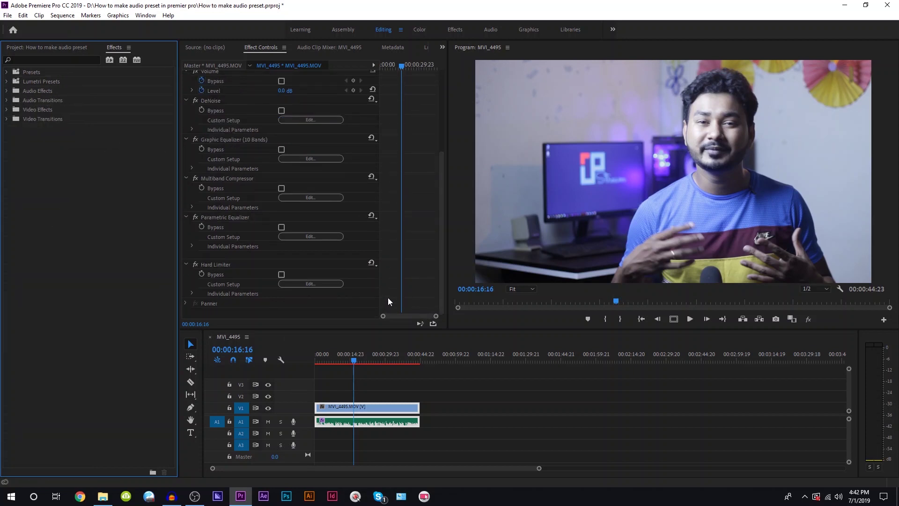
pyautogui.scroll(2, 405, 270)
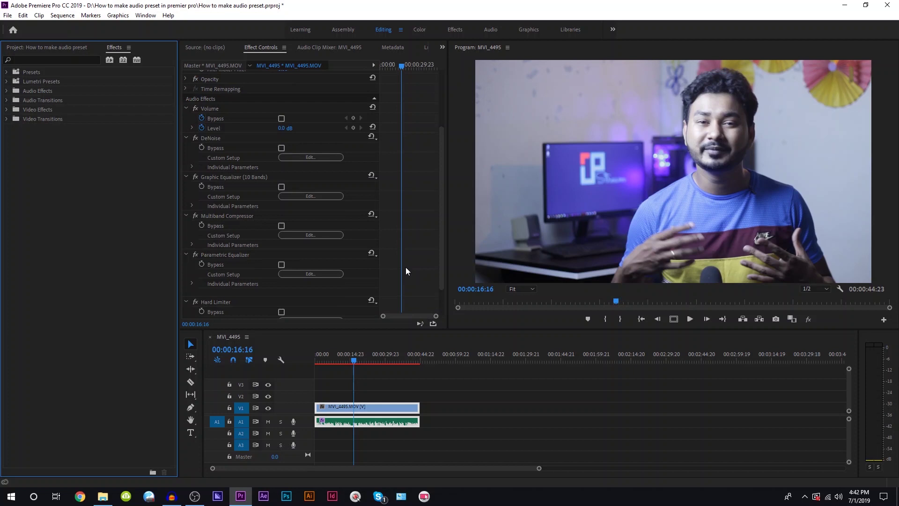
# Step: Select DeNoise through Hard Limiter in Effect Controls and right-click the selection
pyautogui.keyDown('ctrl'); pyautogui.click(213, 139); pyautogui.keyUp('ctrl')
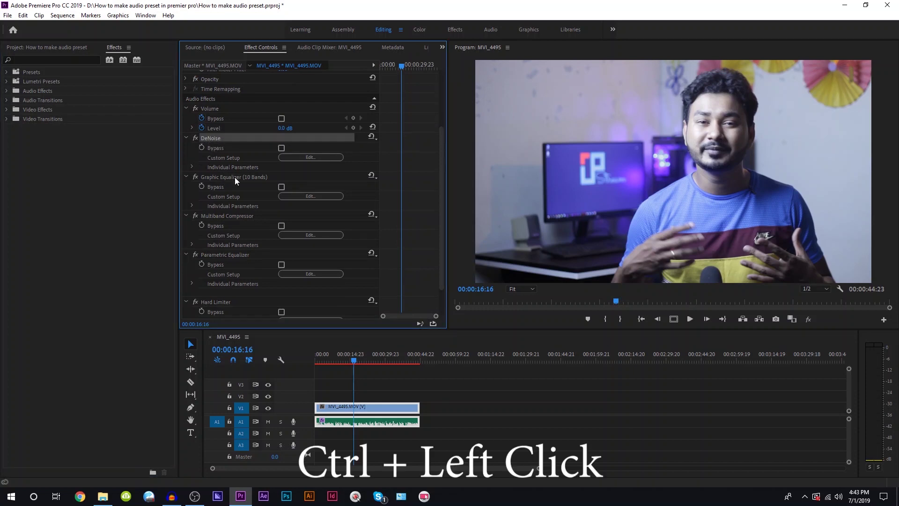
pyautogui.keyDown('ctrl'); pyautogui.click(234, 177); pyautogui.keyUp('ctrl')
pyautogui.keyDown('ctrl'); pyautogui.click(232, 216); pyautogui.keyUp('ctrl')
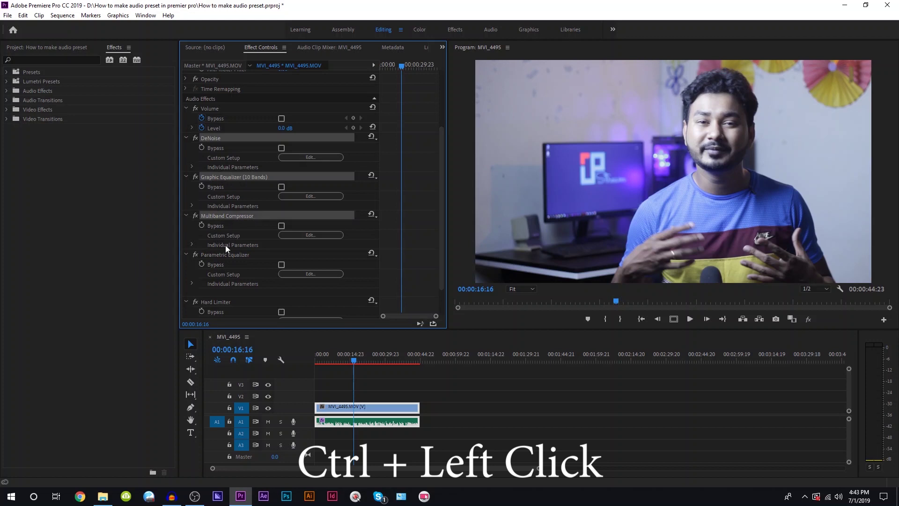
pyautogui.keyDown('ctrl'); pyautogui.click(225, 255); pyautogui.keyUp('ctrl')
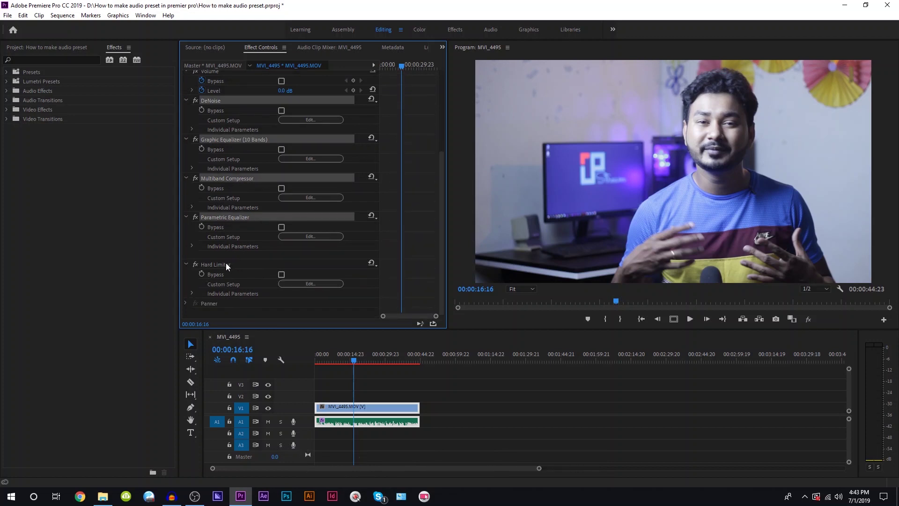
pyautogui.click(225, 264)
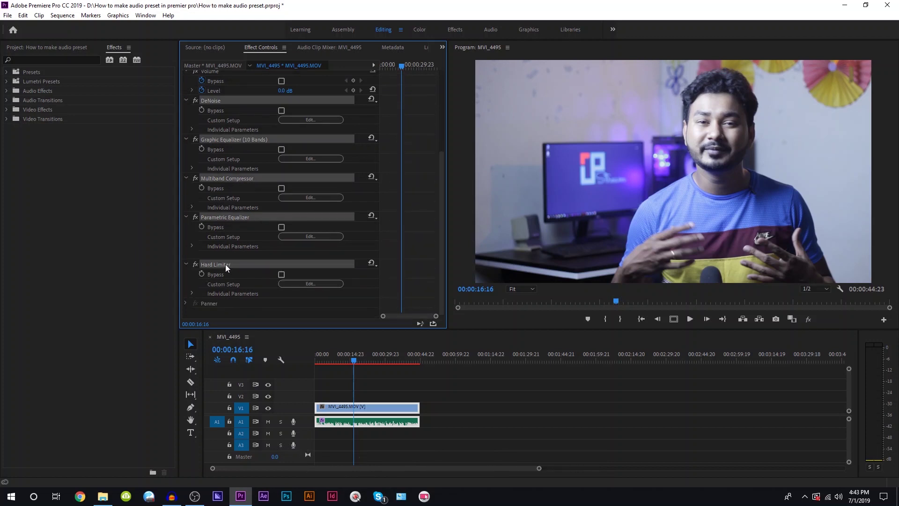
pyautogui.rightClick(239, 180)
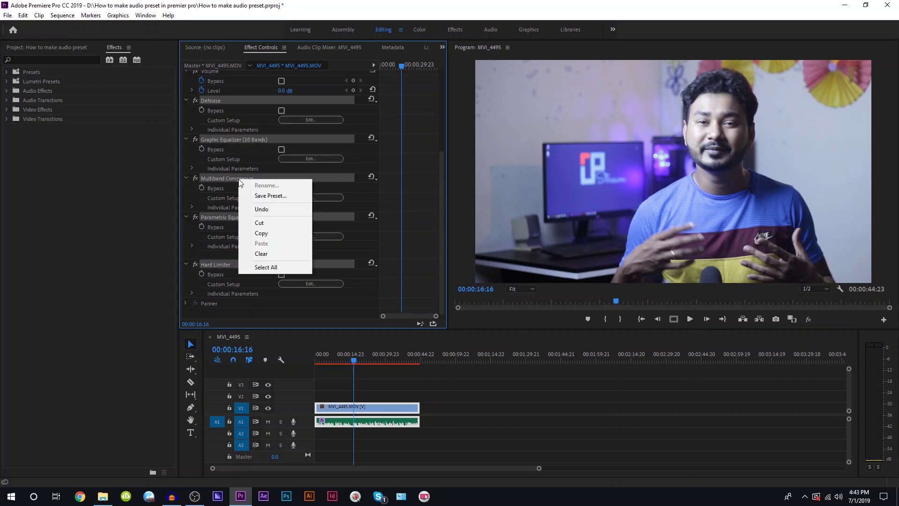
# Step: Name the preset 'Tutorial Cam', choose the Scale type, and confirm with OK
pyautogui.click(286, 197)
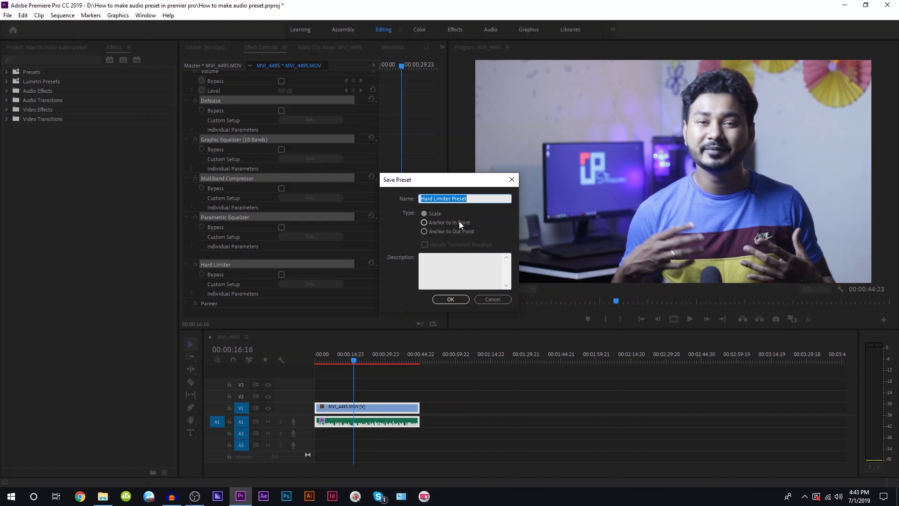
pyautogui.write('Tuto')
pyautogui.write('rial C')
pyautogui.write('am')
pyautogui.moveTo(449, 181); pyautogui.dragTo(459, 164)
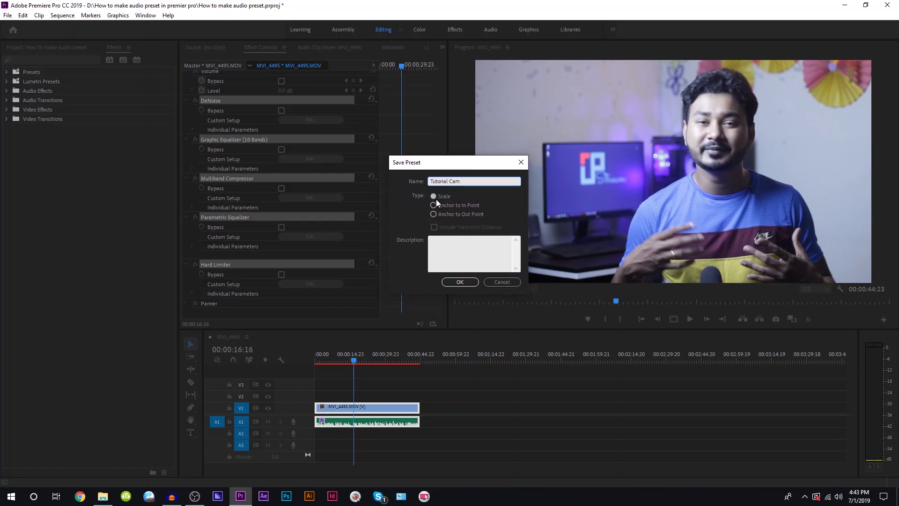
pyautogui.click(434, 197)
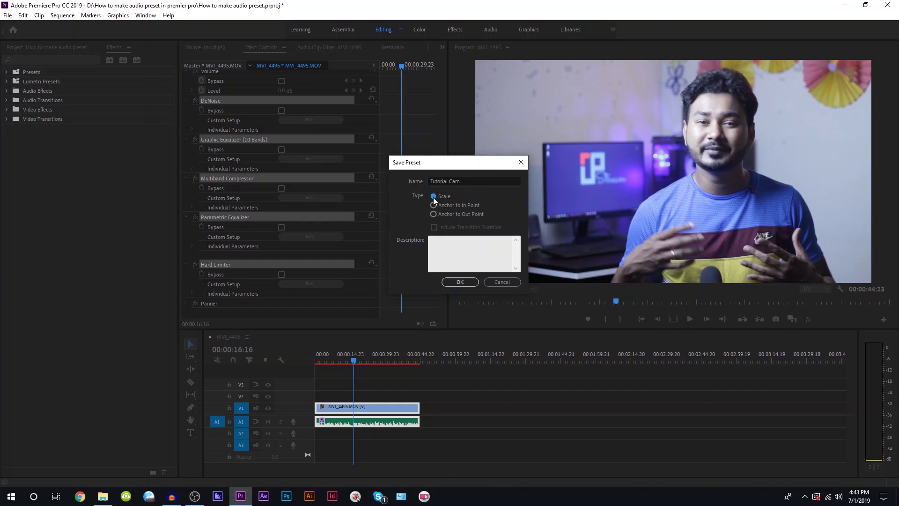
pyautogui.click(448, 258)
pyautogui.click(464, 283)
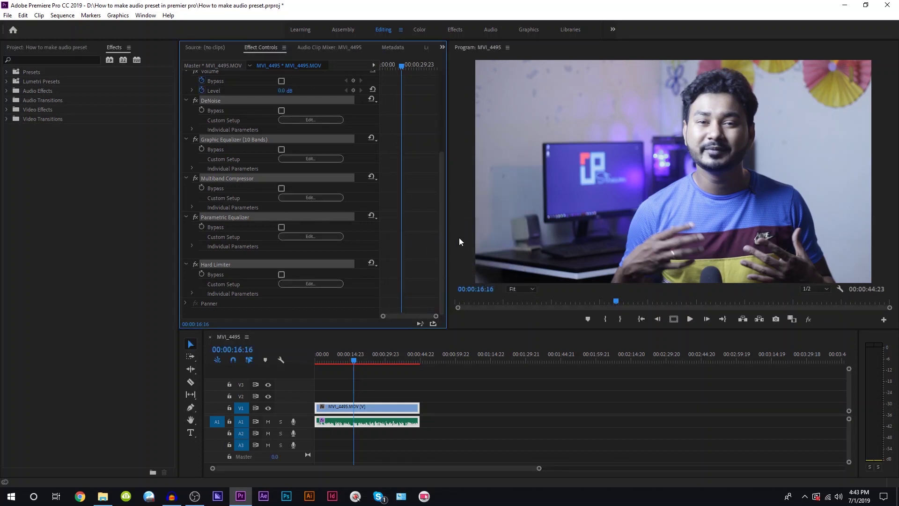
# Step: Delete the five original effects and drag the Tutorial Cam preset onto the A1 audio clip
pyautogui.scroll(2, 223, 276)
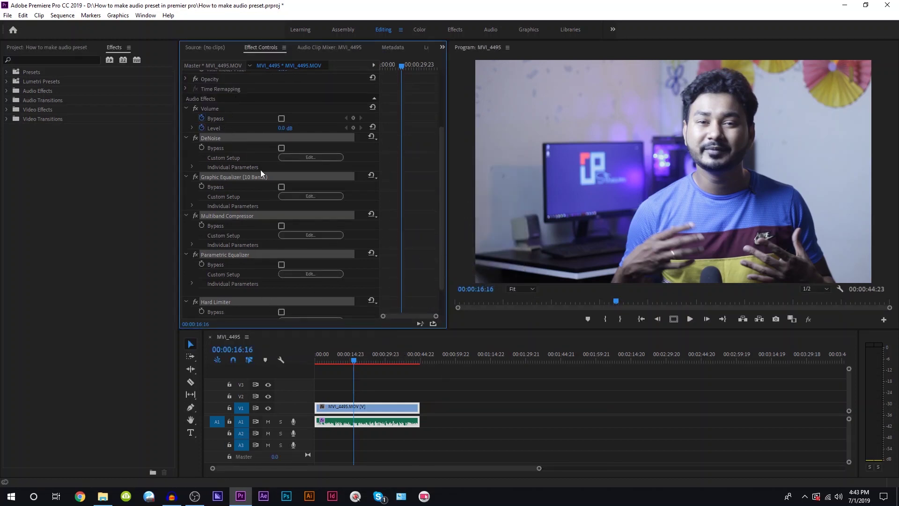
pyautogui.press('Delete')
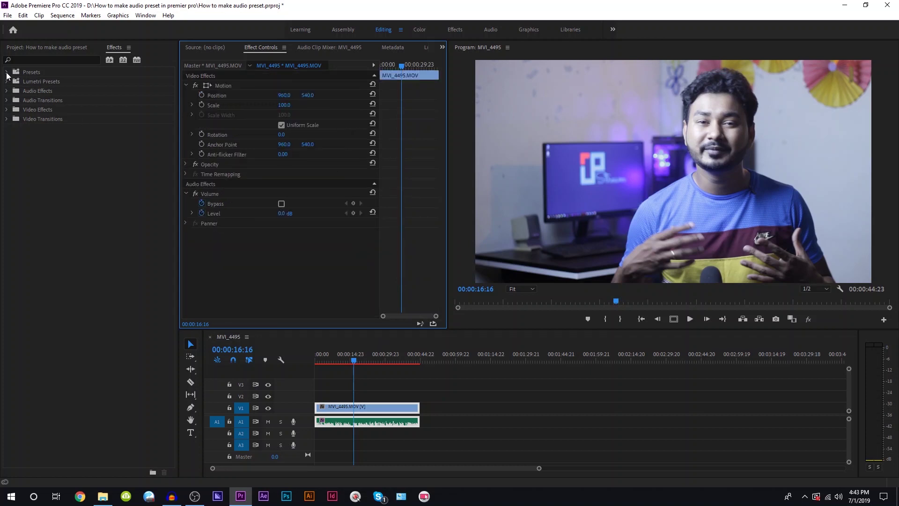
pyautogui.click(6, 73)
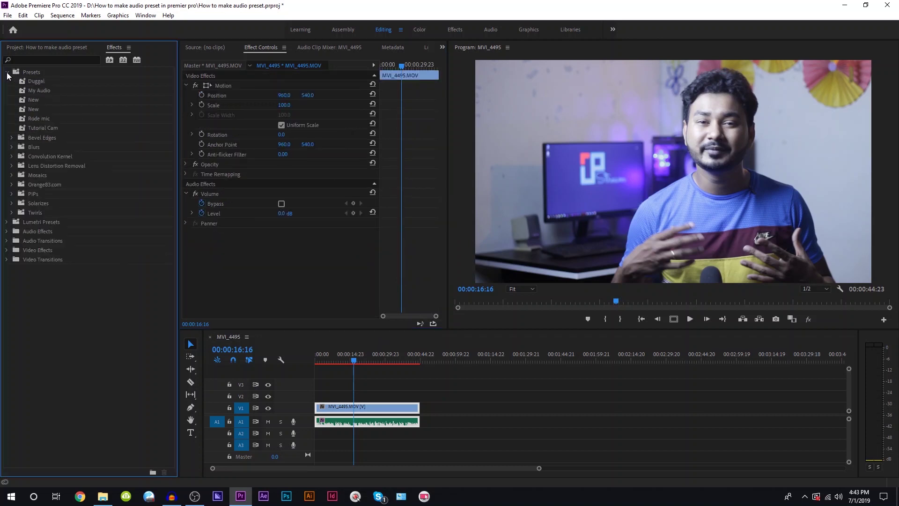
pyautogui.click(46, 128)
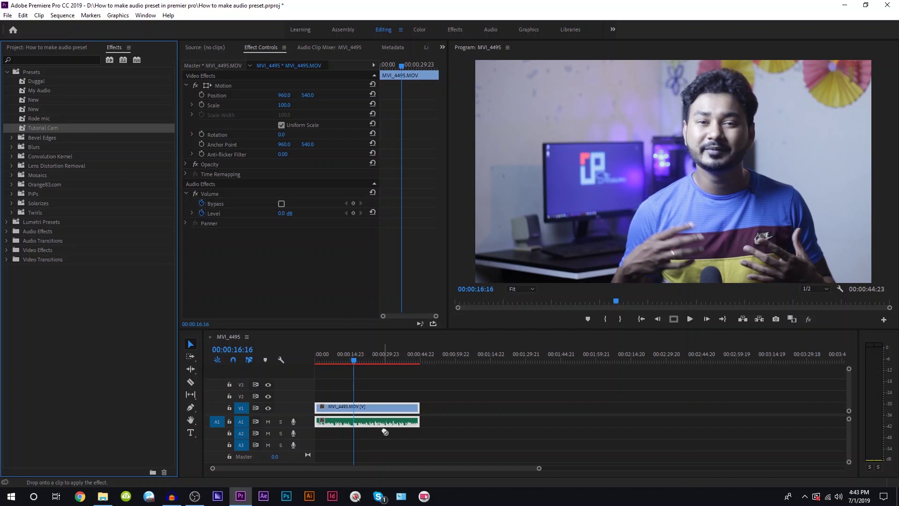
pyautogui.moveTo(46, 129); pyautogui.dragTo(381, 423)
pyautogui.scroll(-3, 385, 186)
pyautogui.scroll(-3, 341, 171)
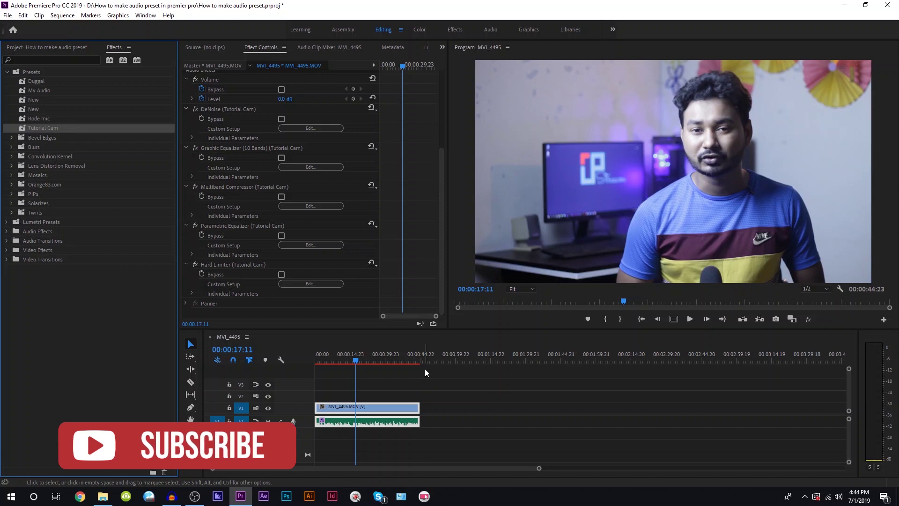
# Step: Hide Premiere Pro and every other window to reveal the Windows desktop wallpaper
pyautogui.click(897, 496)
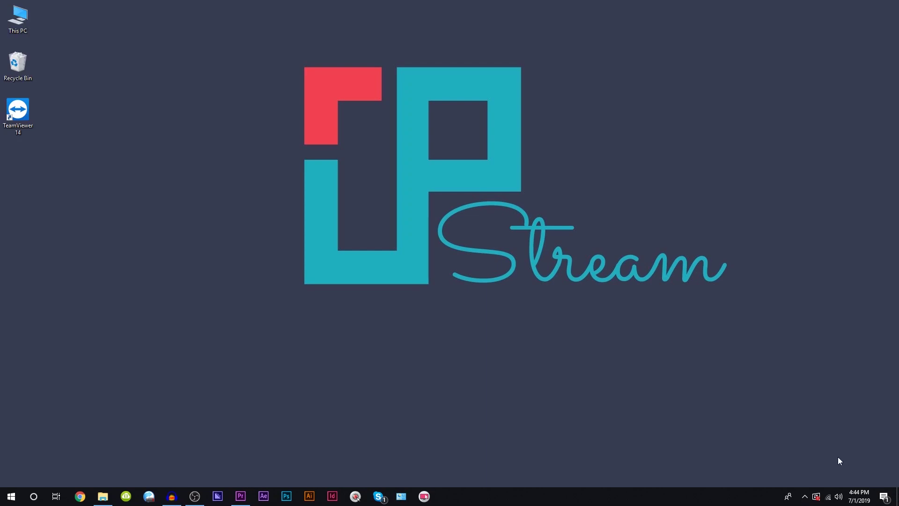